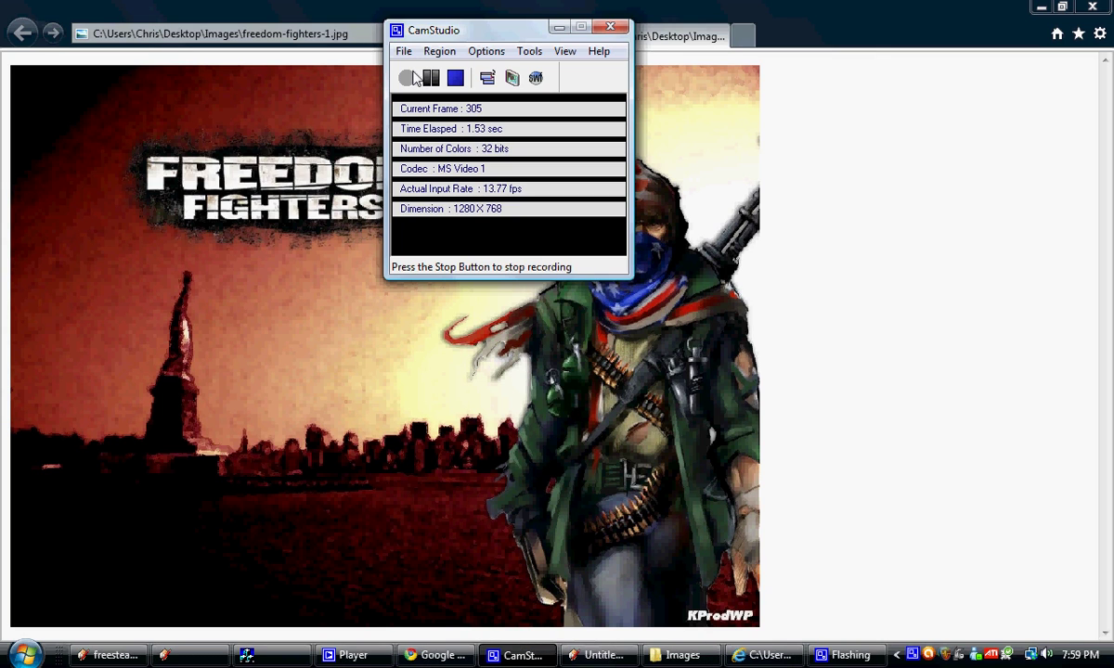
Minimize the CamStudio recorder and bring the Google SketchUp home page in Chrome to the front
{"action": "left_click", "coordinate": [560, 27]}
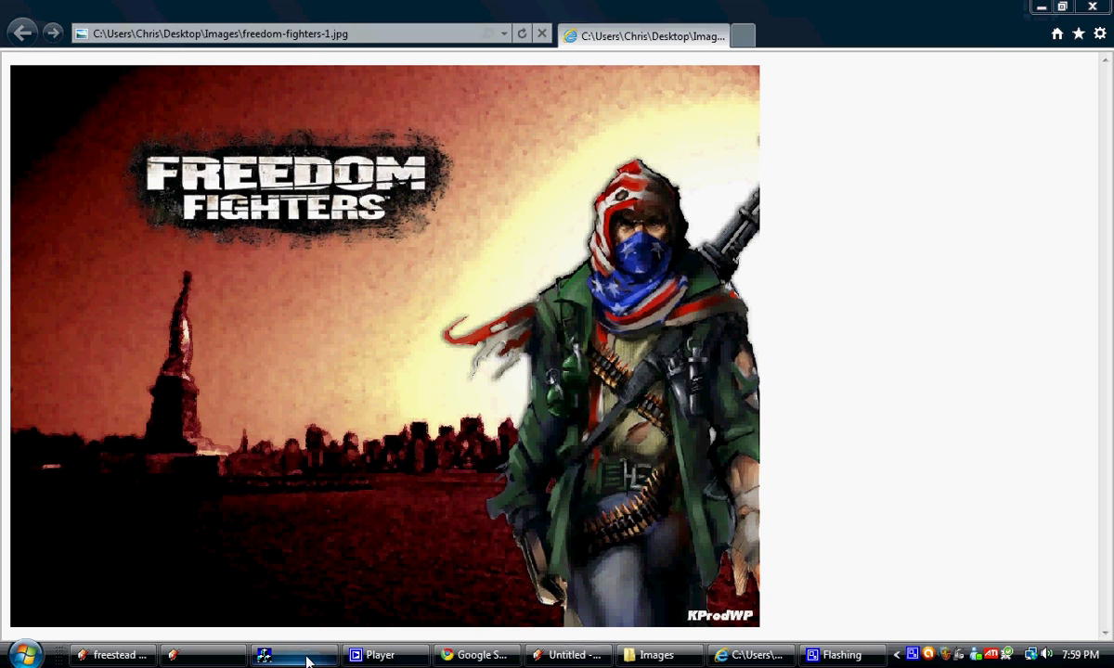
{"action": "left_click", "coordinate": [482, 655]}
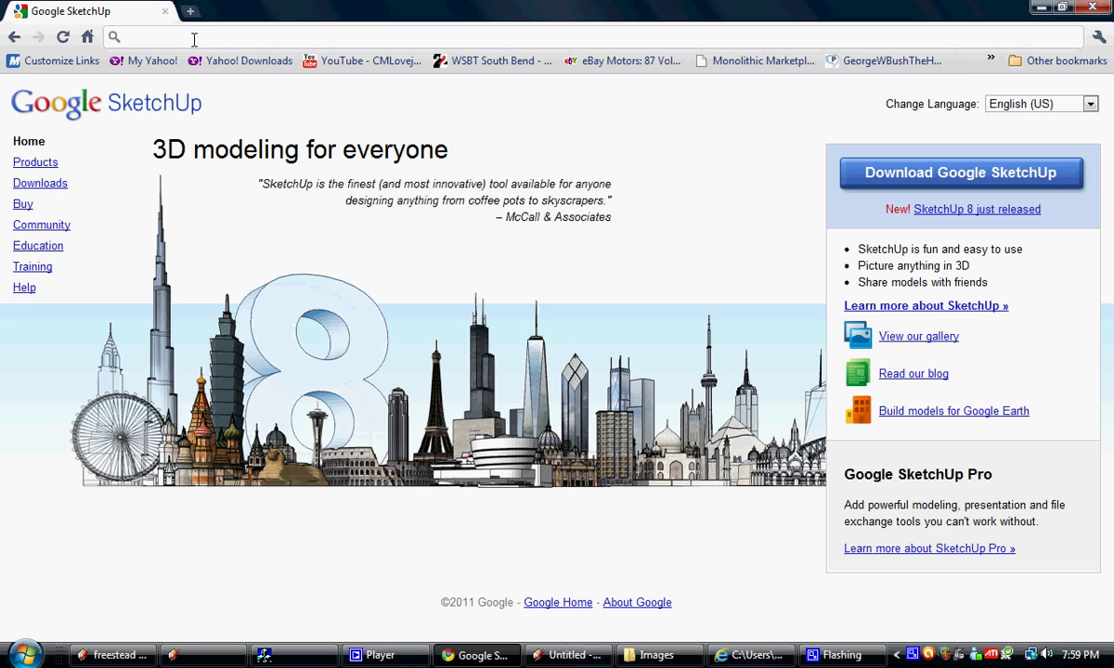
Go to the Download SketchUp page from the site's Downloads link
{"action": "left_click", "coordinate": [43, 182]}
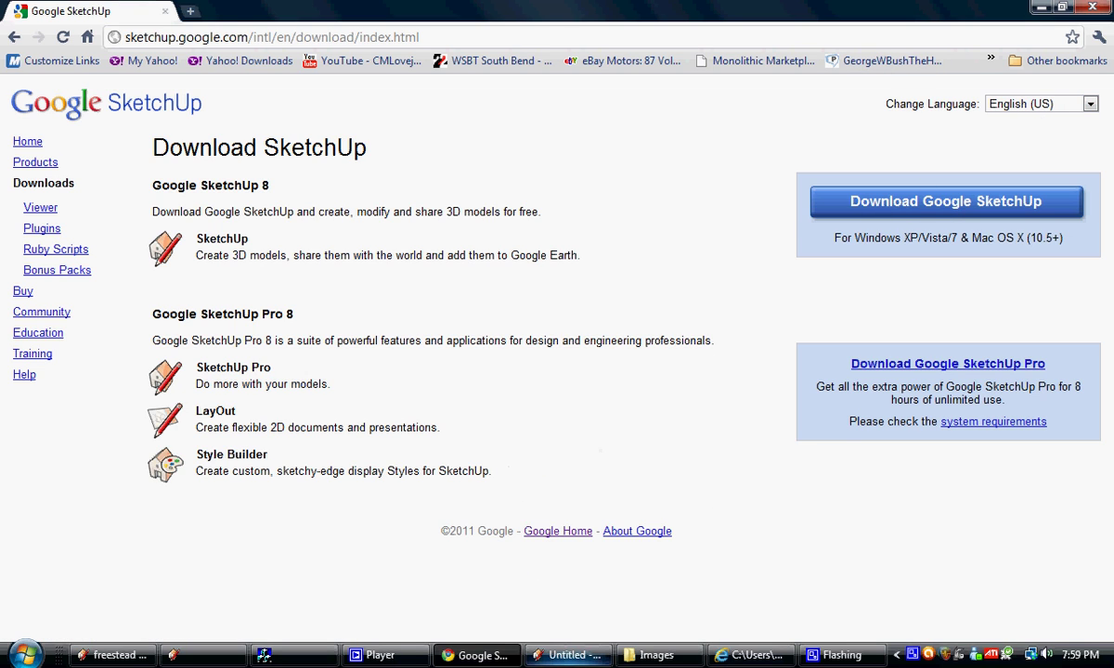
In the untitled model, close the Materials and Components panels and select the Rectangle tool
{"action": "left_click", "coordinate": [585, 657]}
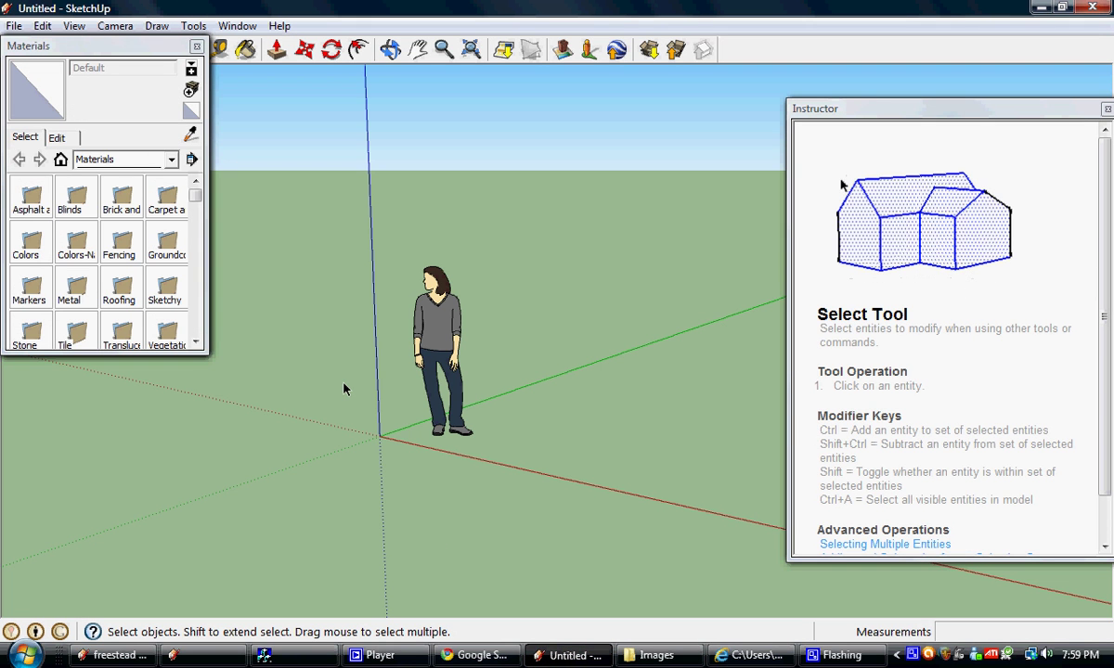
{"action": "left_click", "coordinate": [237, 25]}
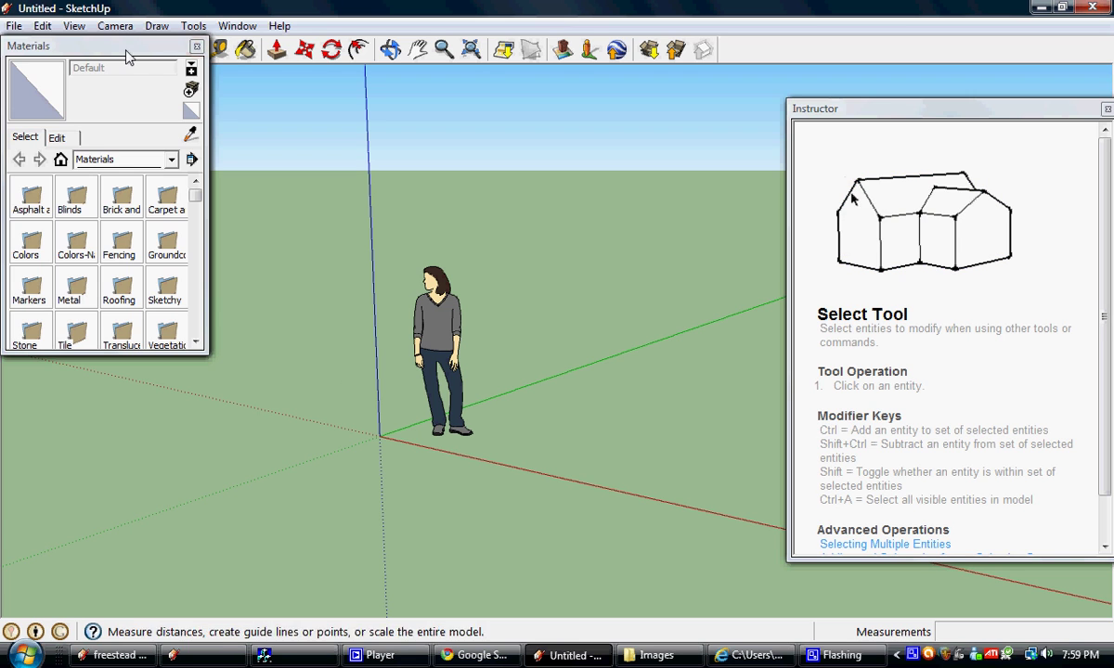
{"action": "left_click", "coordinate": [259, 93]}
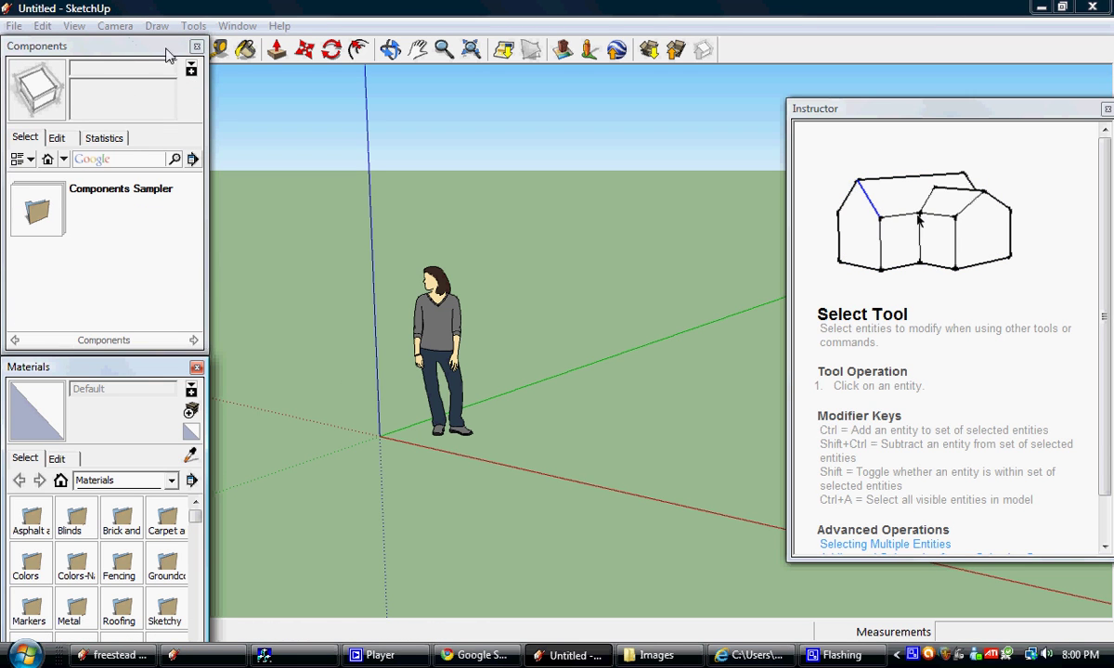
{"action": "left_click", "coordinate": [196, 367]}
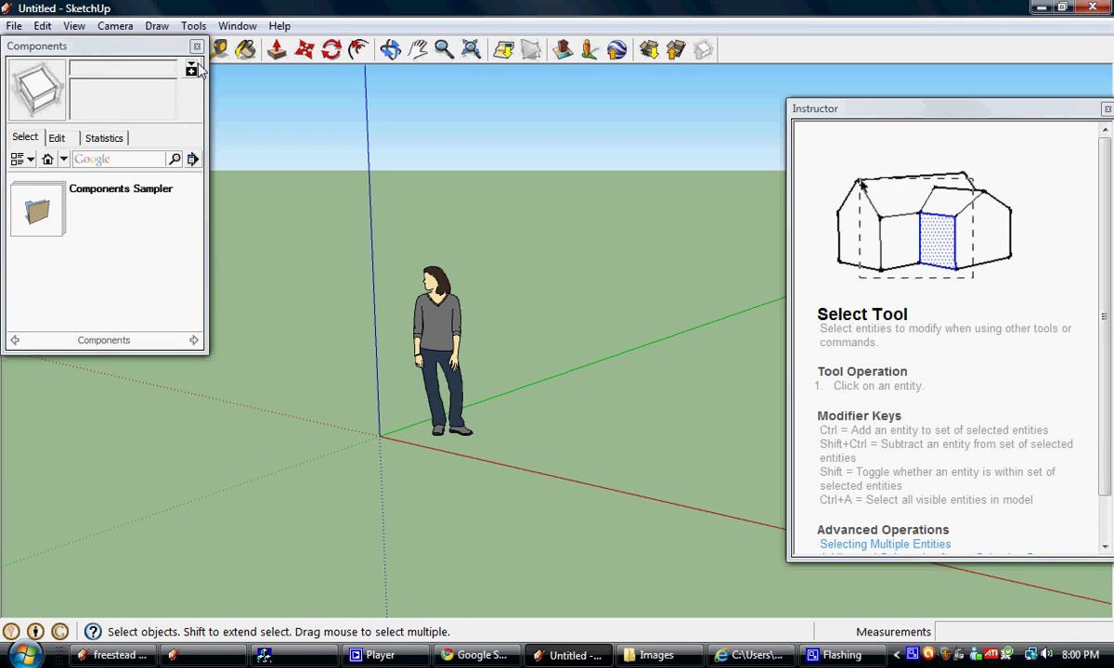
{"action": "left_click", "coordinate": [196, 46]}
{"action": "left_click", "coordinate": [72, 53]}
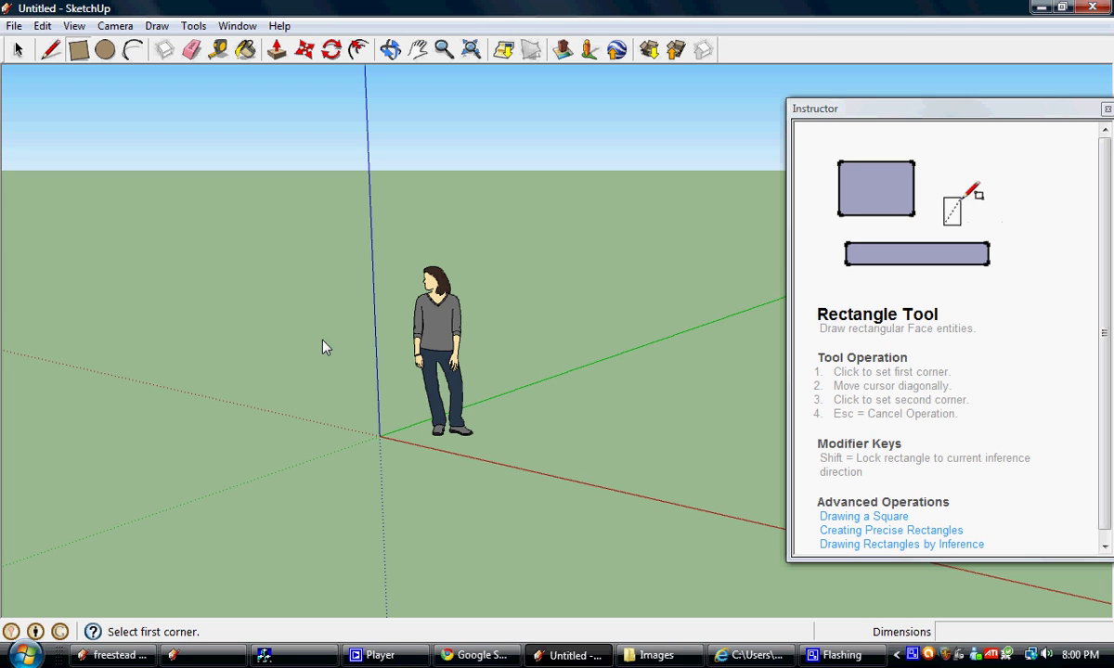
{"action": "left_click", "coordinate": [304, 50]}
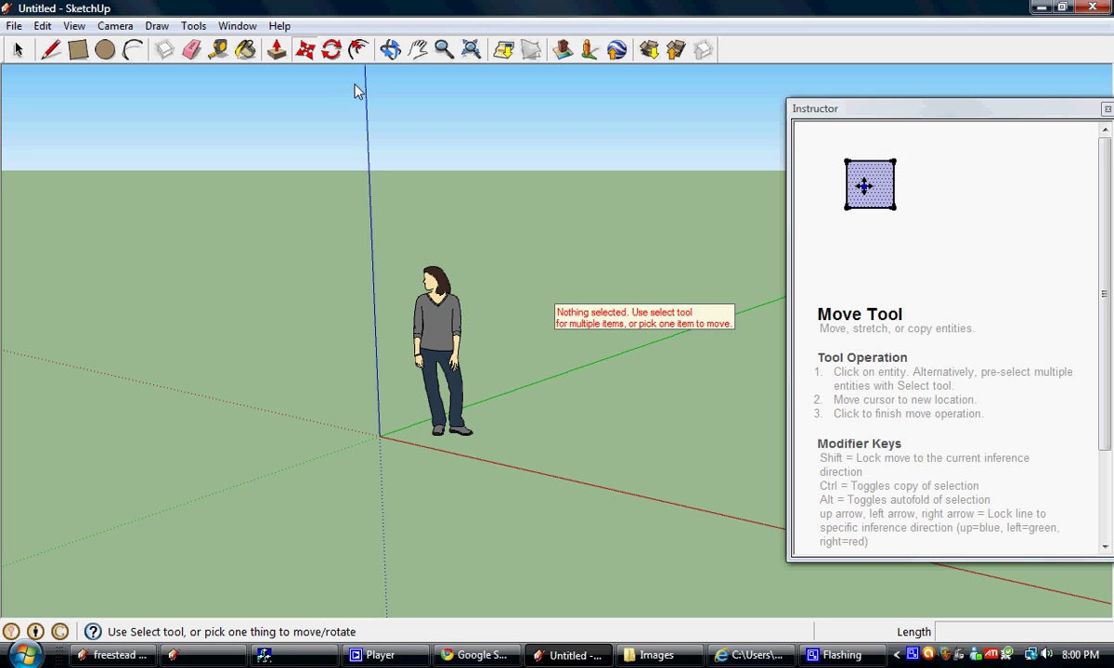
{"action": "key", "text": "o"}
{"action": "left_click_drag", "start_coordinate": [273, 301], "coordinate": [457, 337]}
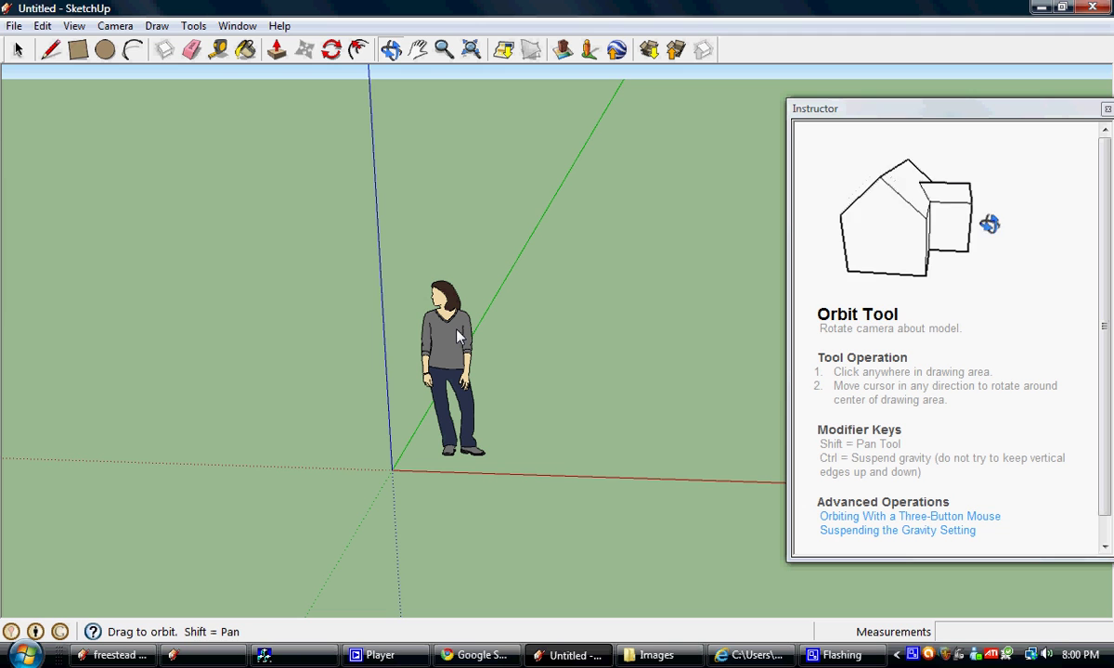
{"action": "left_click_drag", "start_coordinate": [597, 428], "coordinate": [687, 360]}
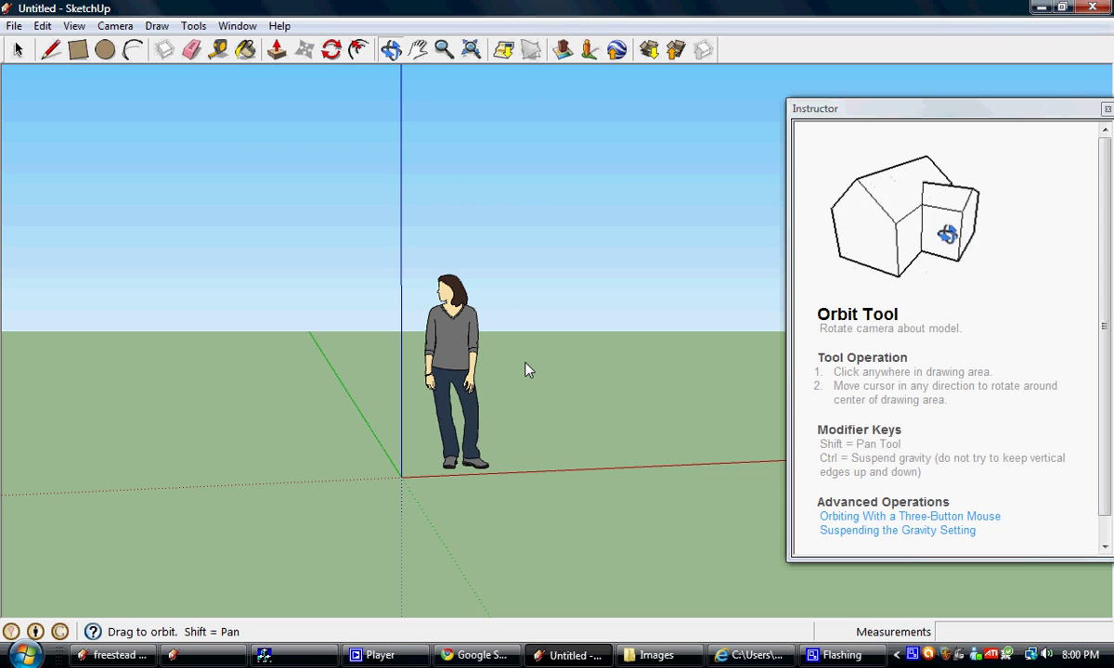
{"action": "left_click_drag", "start_coordinate": [525, 370], "coordinate": [350, 422]}
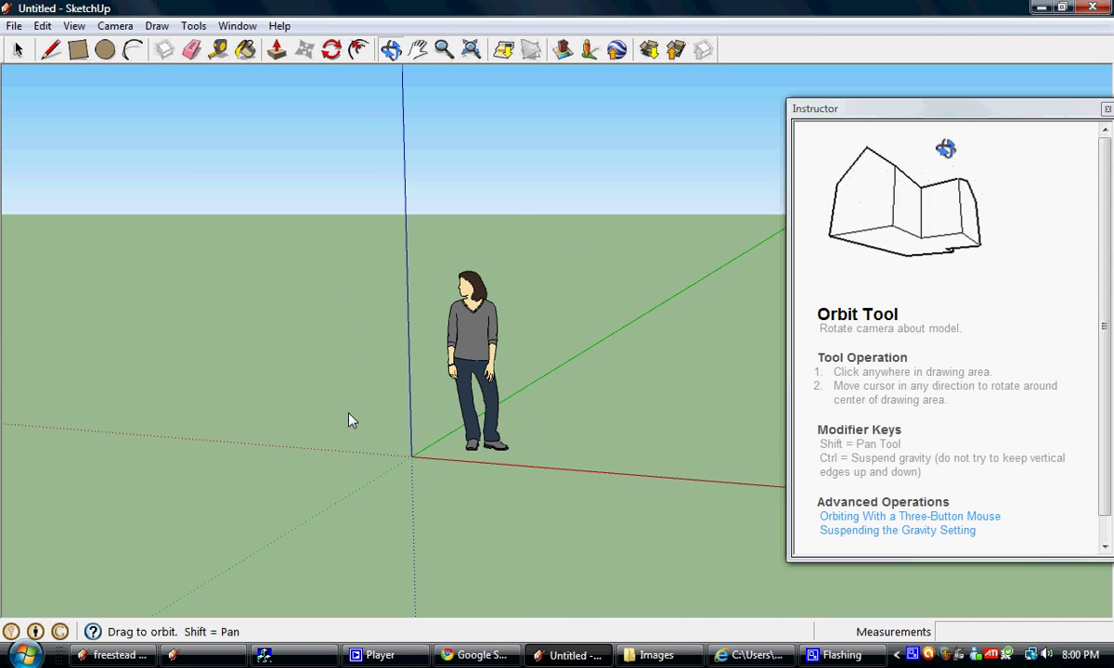
Draw a vertical rectangle face from near the origin, standing behind the figure
{"action": "left_click", "coordinate": [78, 51]}
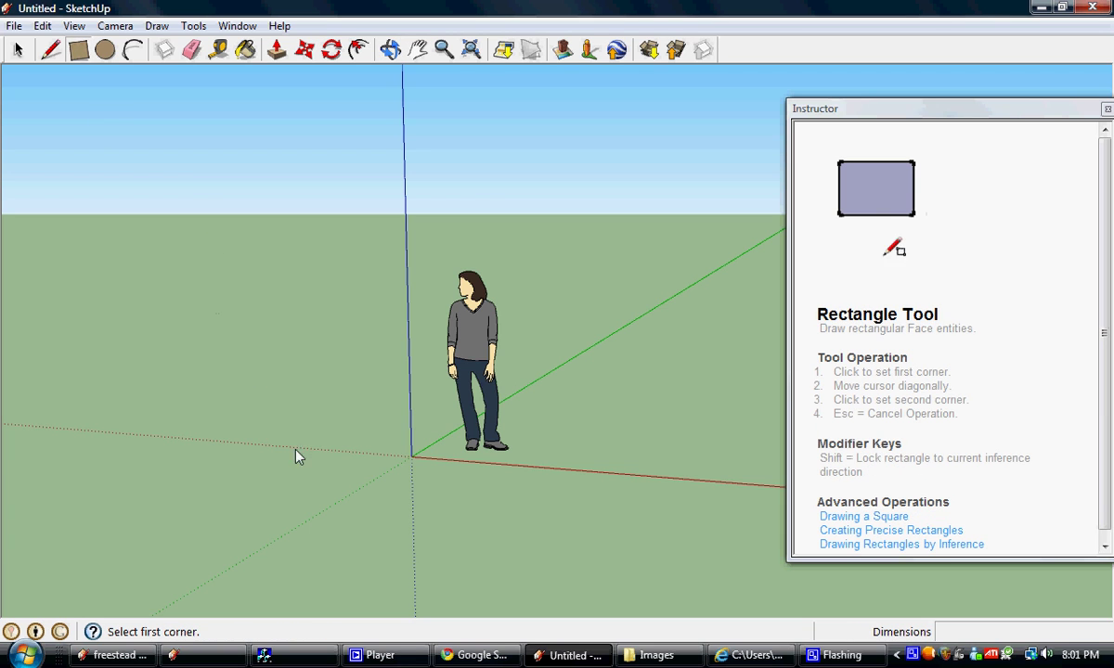
{"action": "left_click", "coordinate": [411, 431]}
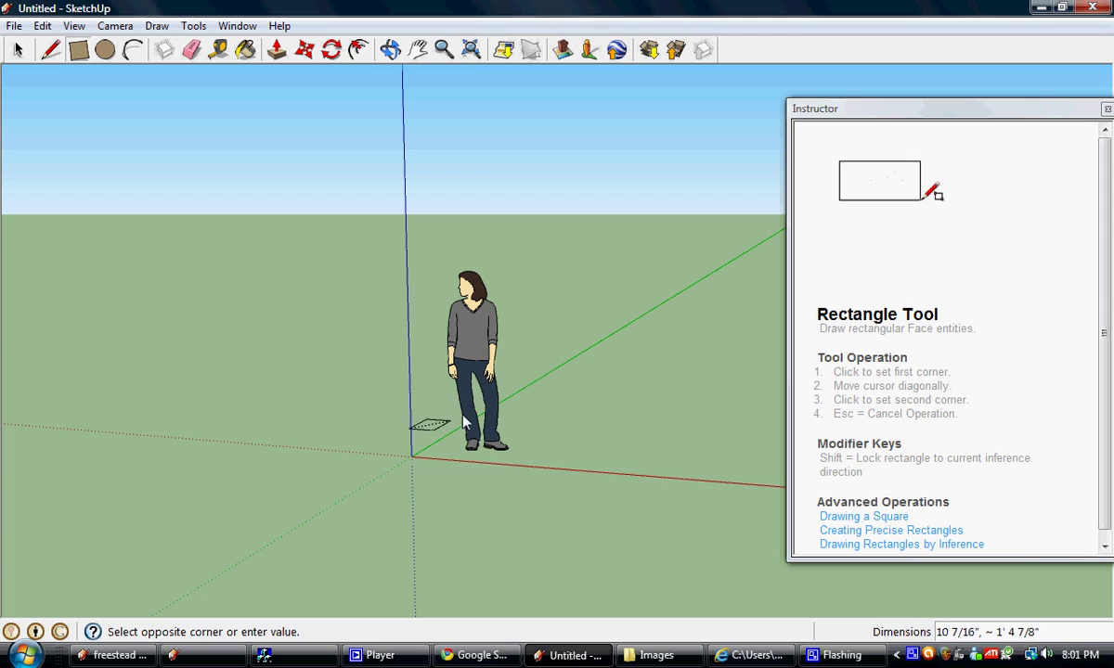
{"action": "left_click", "coordinate": [635, 229]}
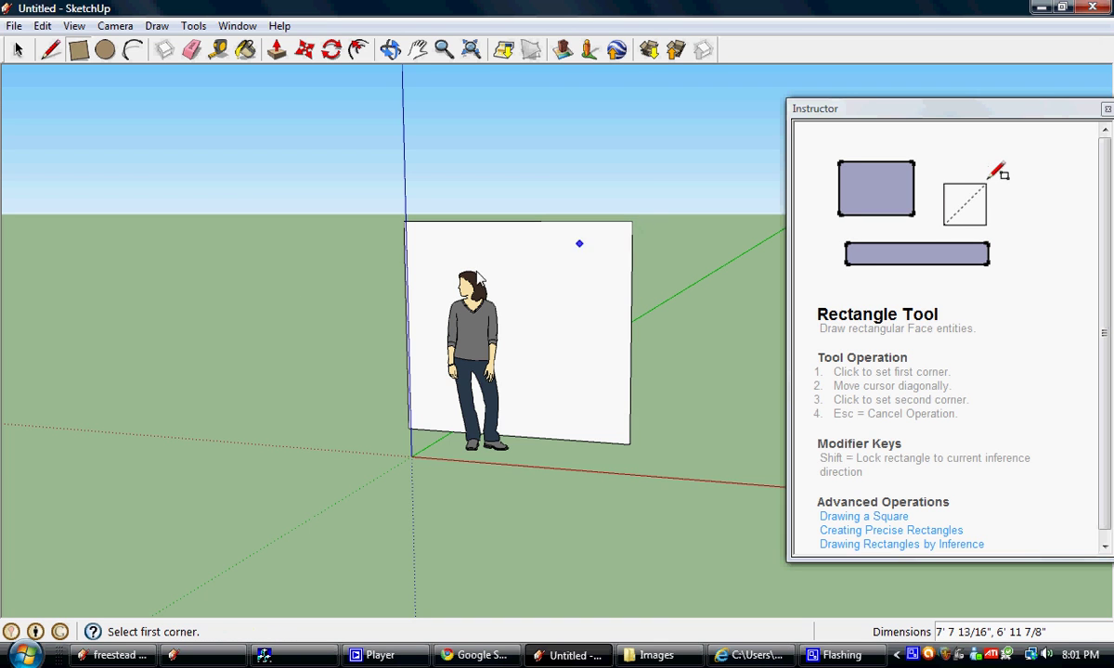
Draw a filled circle face to the left of the figure
{"action": "left_click", "coordinate": [104, 49]}
{"action": "left_click", "coordinate": [220, 302]}
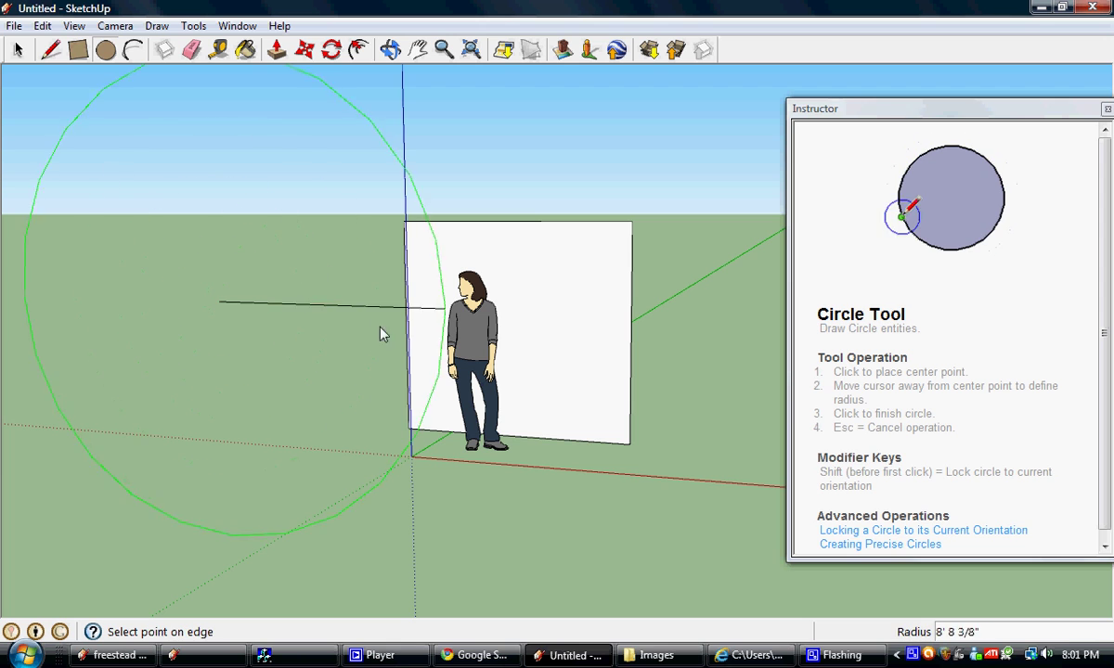
{"action": "left_click", "coordinate": [321, 304]}
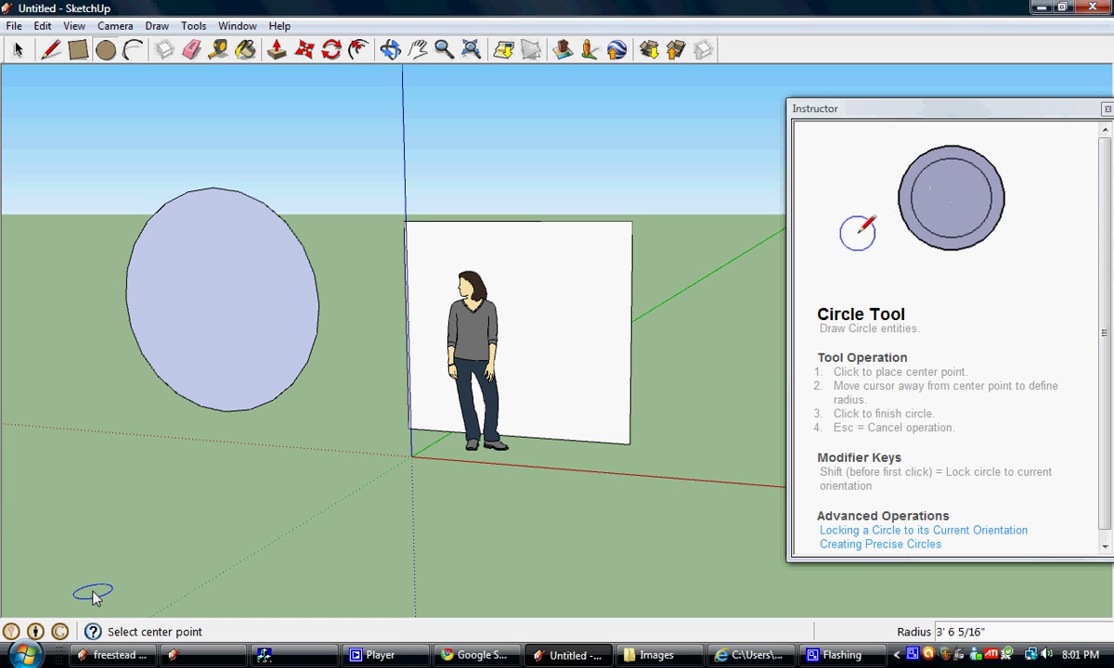
Switch to the freestead model and orbit around the containers, tree and door to an oblique view
{"action": "left_click", "coordinate": [111, 655]}
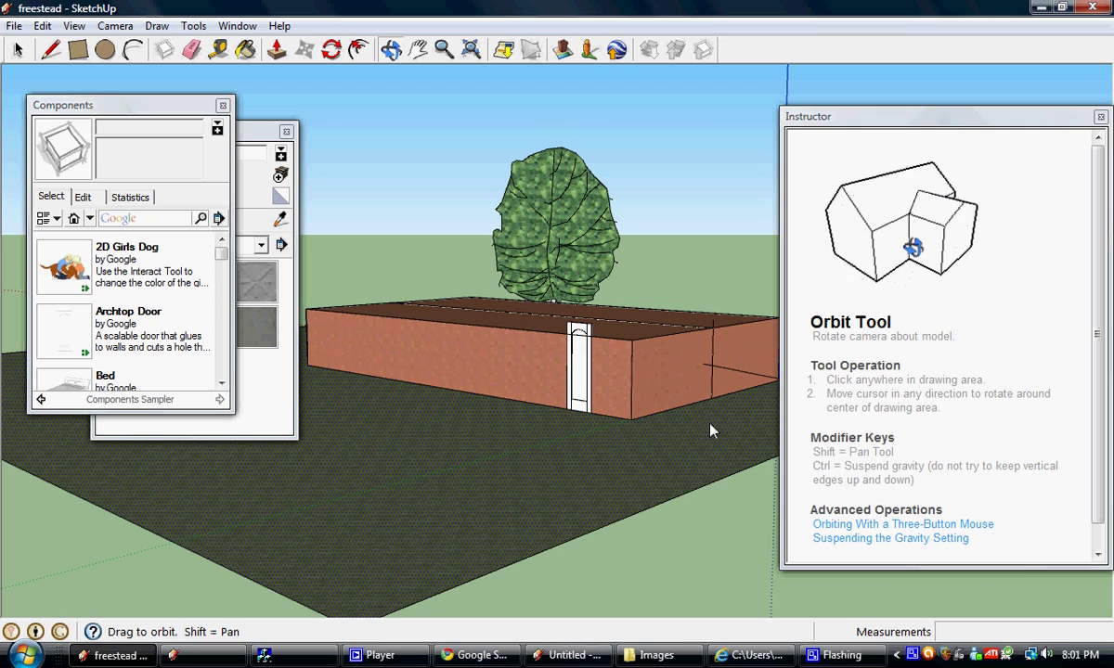
{"action": "left_click_drag", "start_coordinate": [711, 430], "coordinate": [515, 450]}
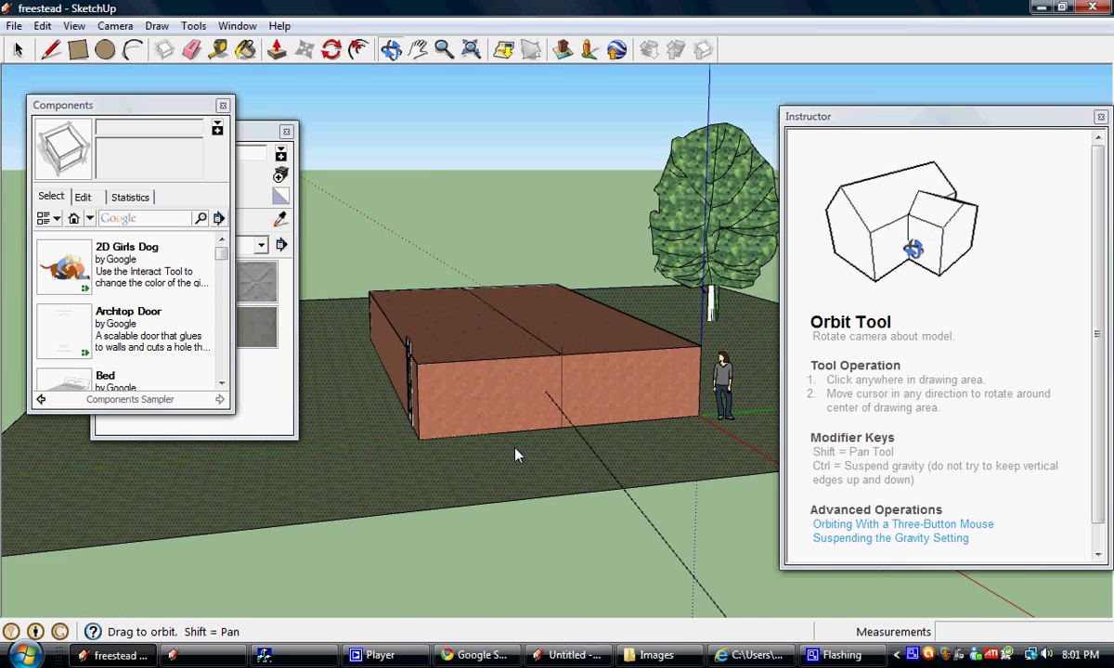
{"action": "left_click_drag", "start_coordinate": [592, 447], "coordinate": [383, 339]}
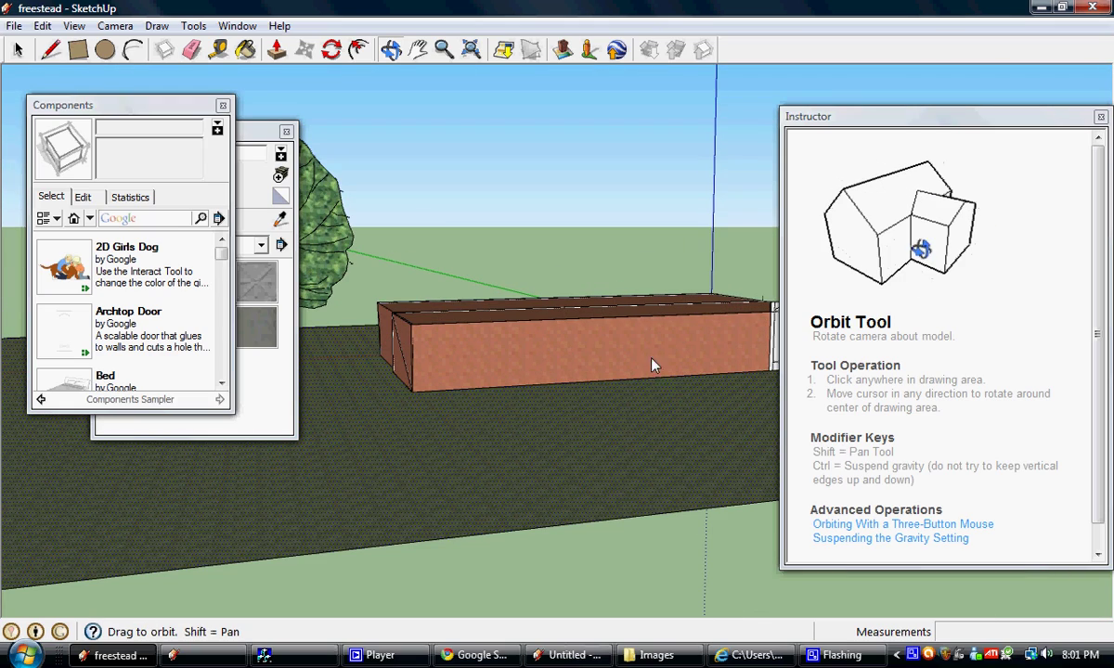
{"action": "left_click_drag", "start_coordinate": [654, 371], "coordinate": [649, 343]}
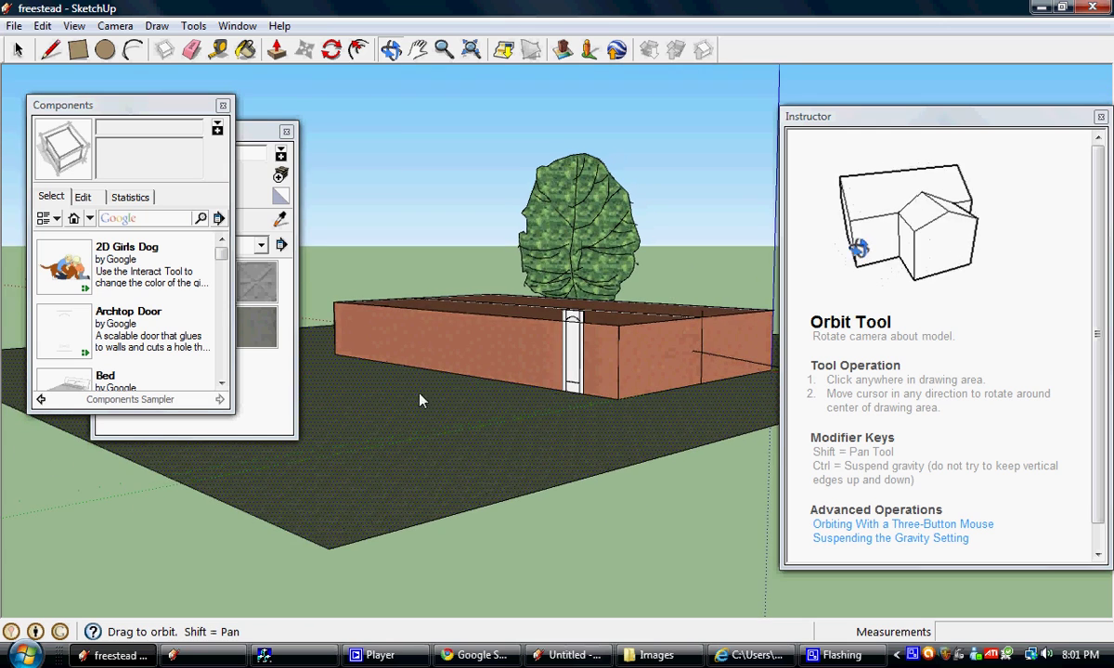
{"action": "left_click_drag", "start_coordinate": [419, 401], "coordinate": [315, 409]}
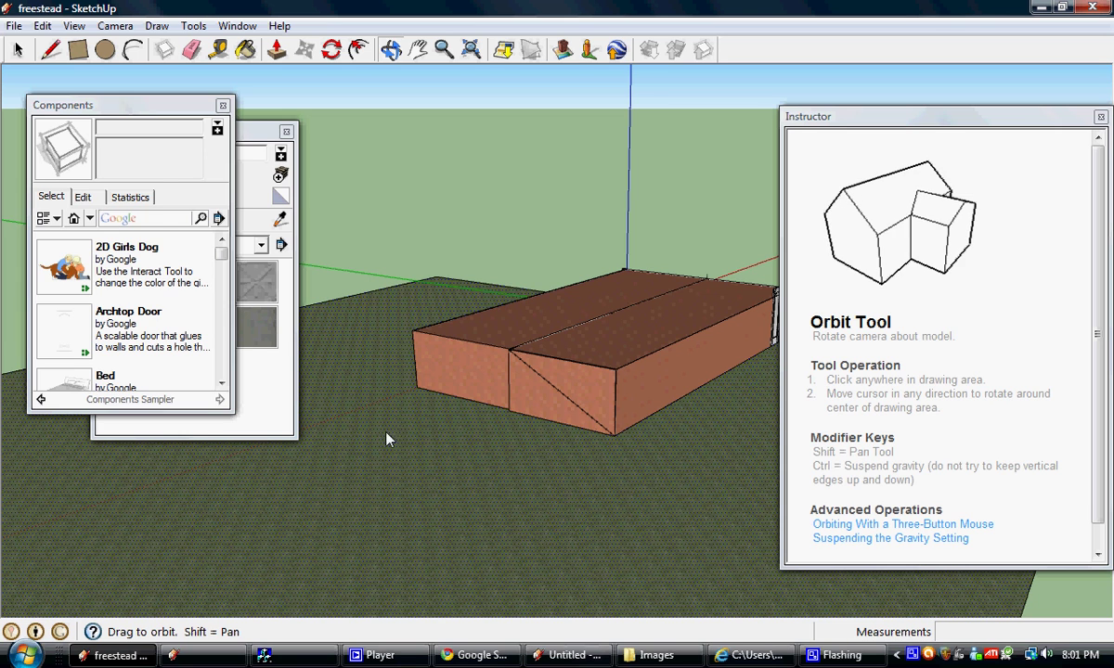
Paint Metal_Aluminum_Anodized onto the right container's top, the left container's end face and the ground
{"action": "left_click", "coordinate": [264, 131]}
{"action": "left_click", "coordinate": [102, 108]}
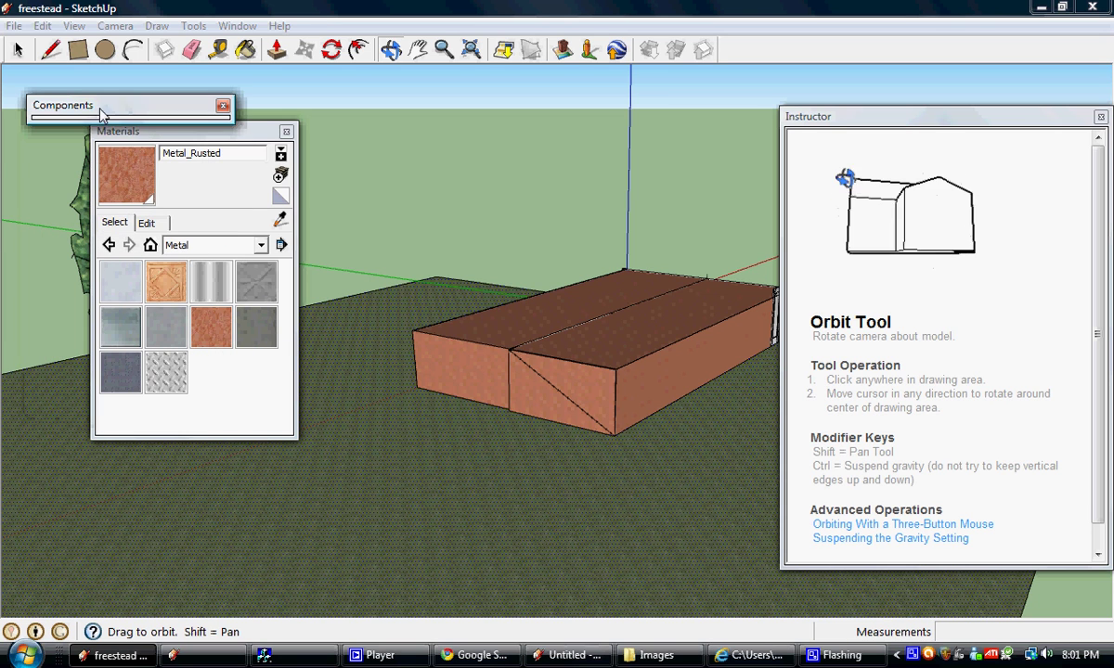
{"action": "left_click", "coordinate": [119, 280]}
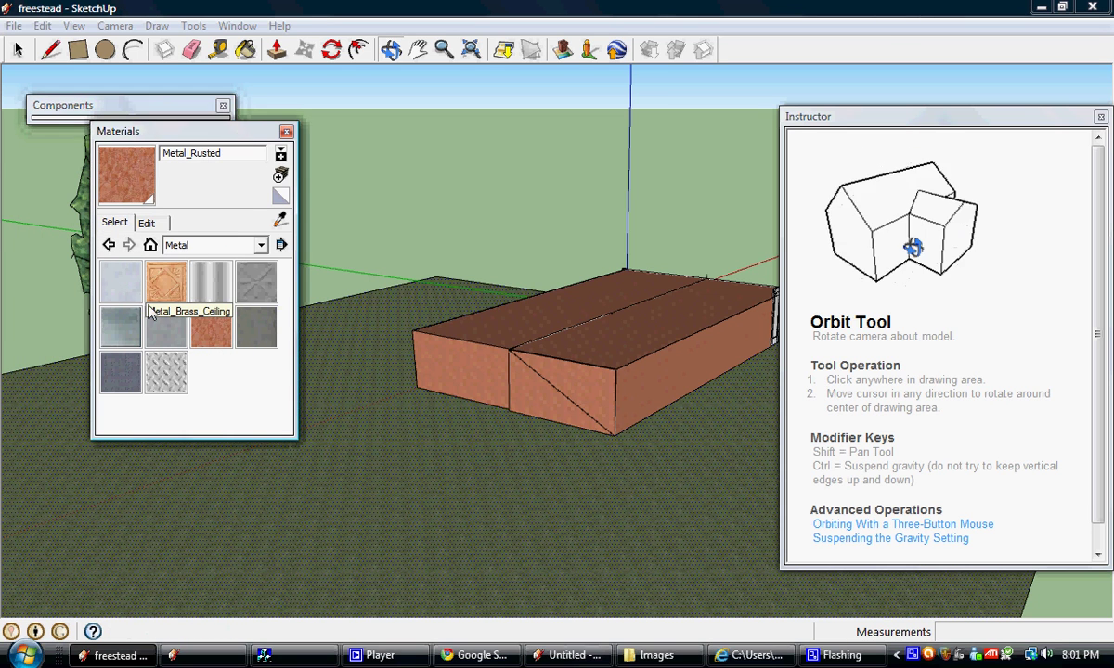
{"action": "left_click", "coordinate": [620, 323]}
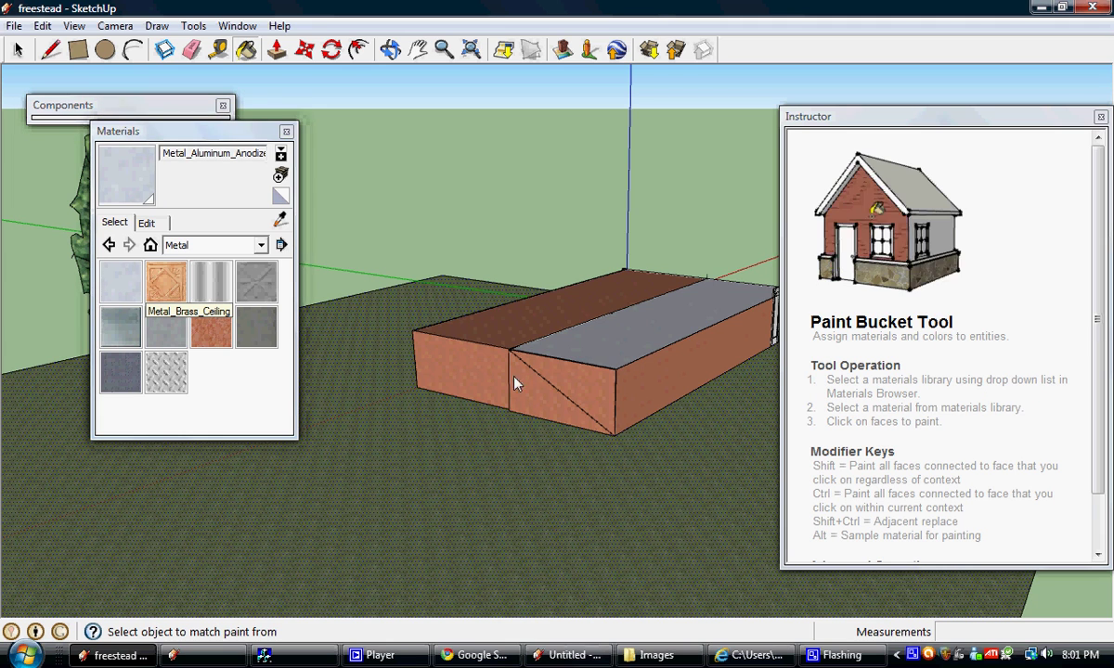
{"action": "left_click", "coordinate": [462, 366]}
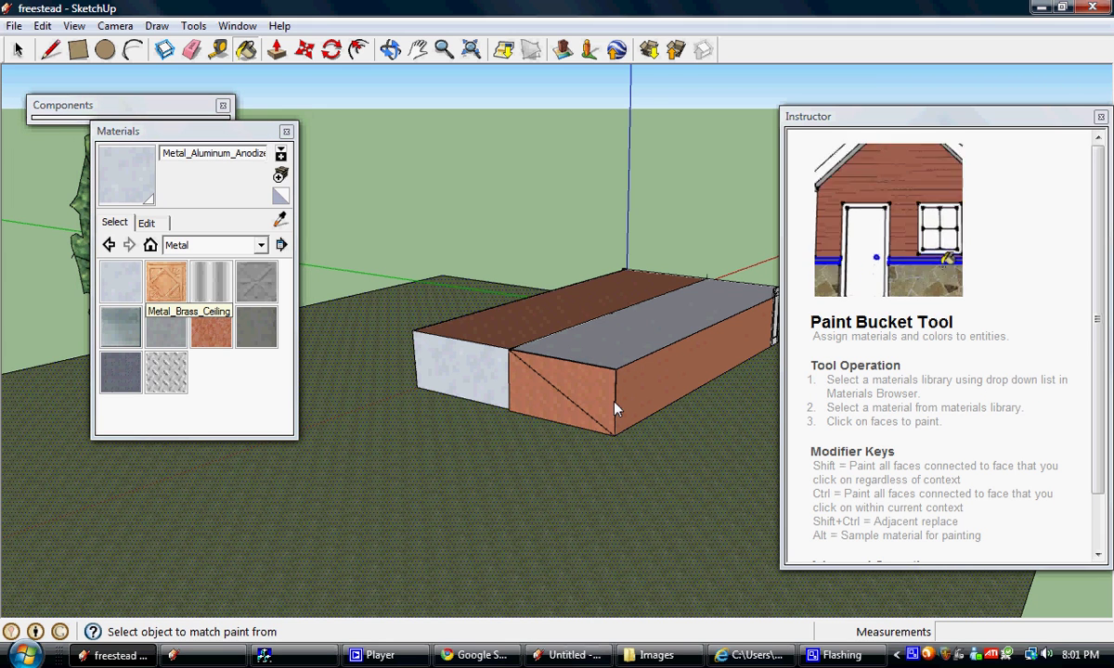
{"action": "right_click", "coordinate": [682, 441]}
{"action": "left_click", "coordinate": [547, 441]}
{"action": "left_click", "coordinate": [517, 425]}
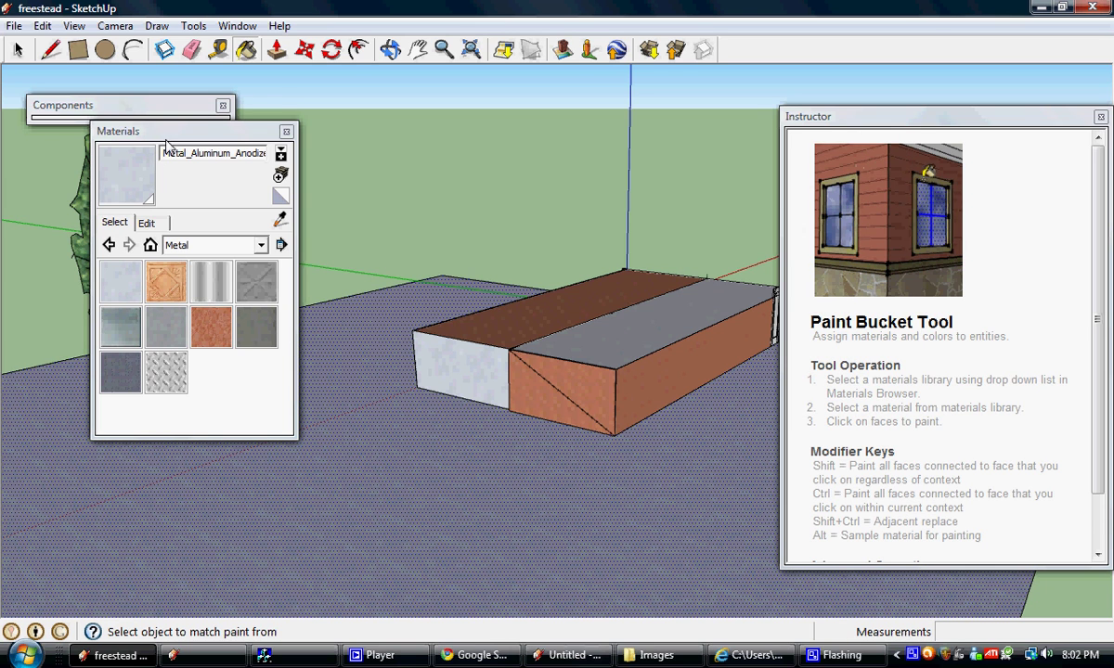
{"action": "key", "text": "o"}
{"action": "left_click_drag", "start_coordinate": [553, 369], "coordinate": [528, 411]}
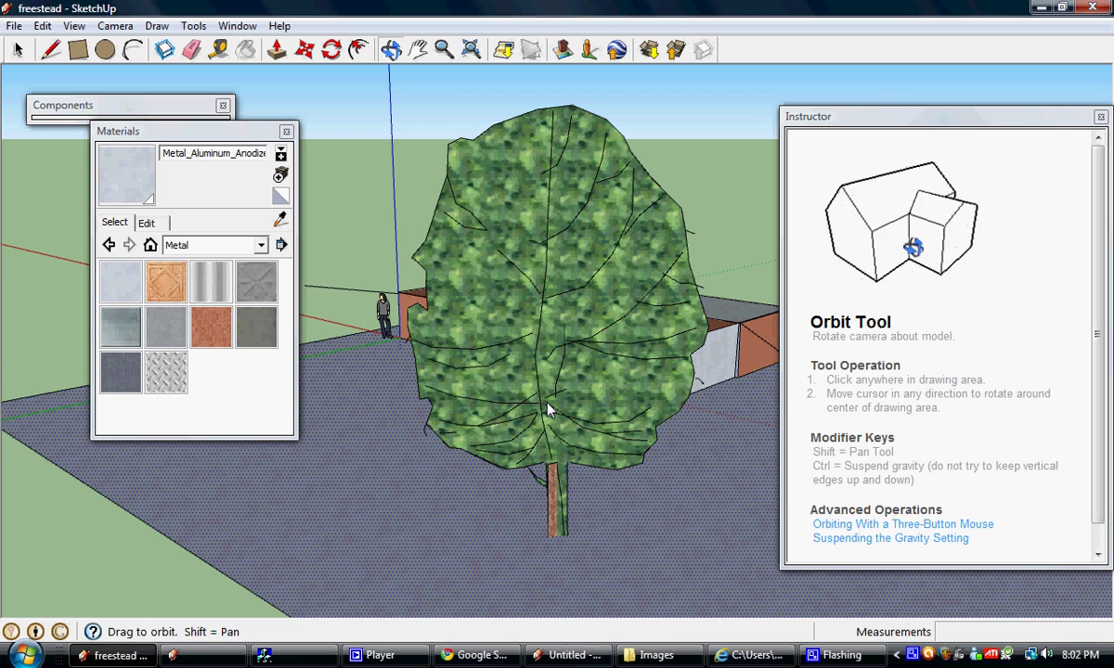
{"action": "left_click_drag", "start_coordinate": [547, 407], "coordinate": [677, 378]}
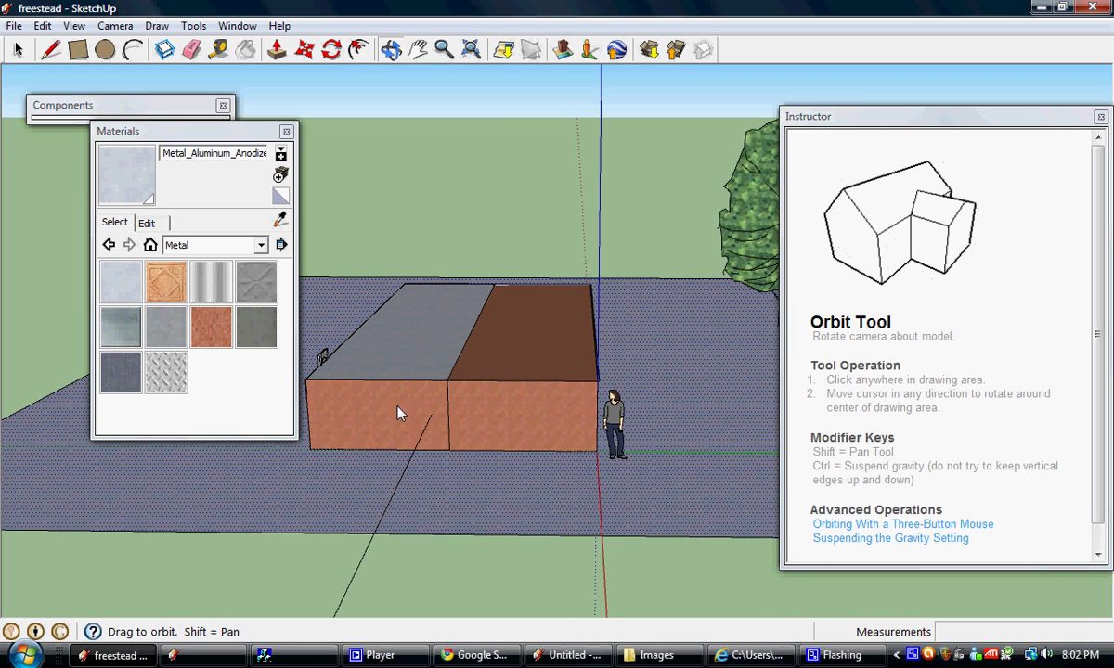